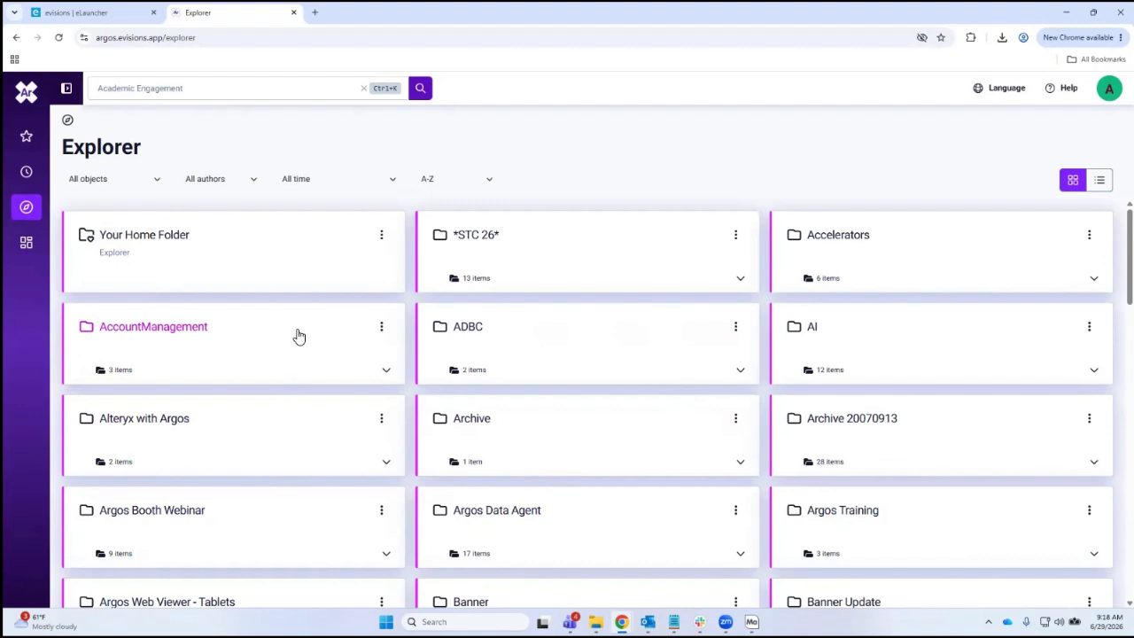
Review the Explorer's available filters for object type, author and activity time, plus its sorting options.
click(157, 181)
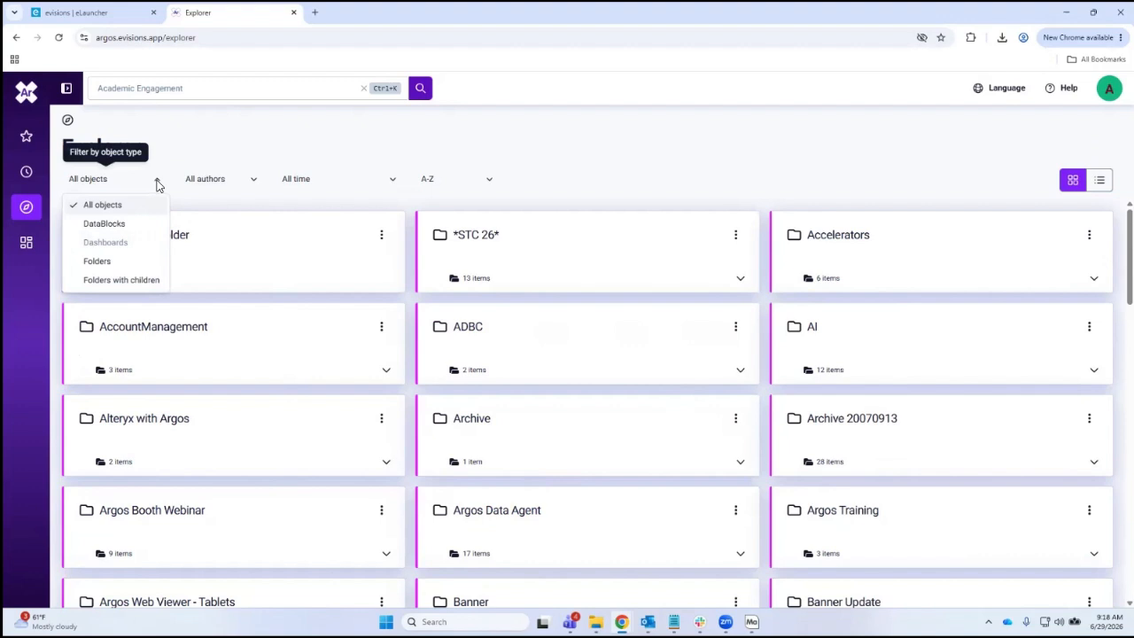
click(254, 184)
click(254, 184)
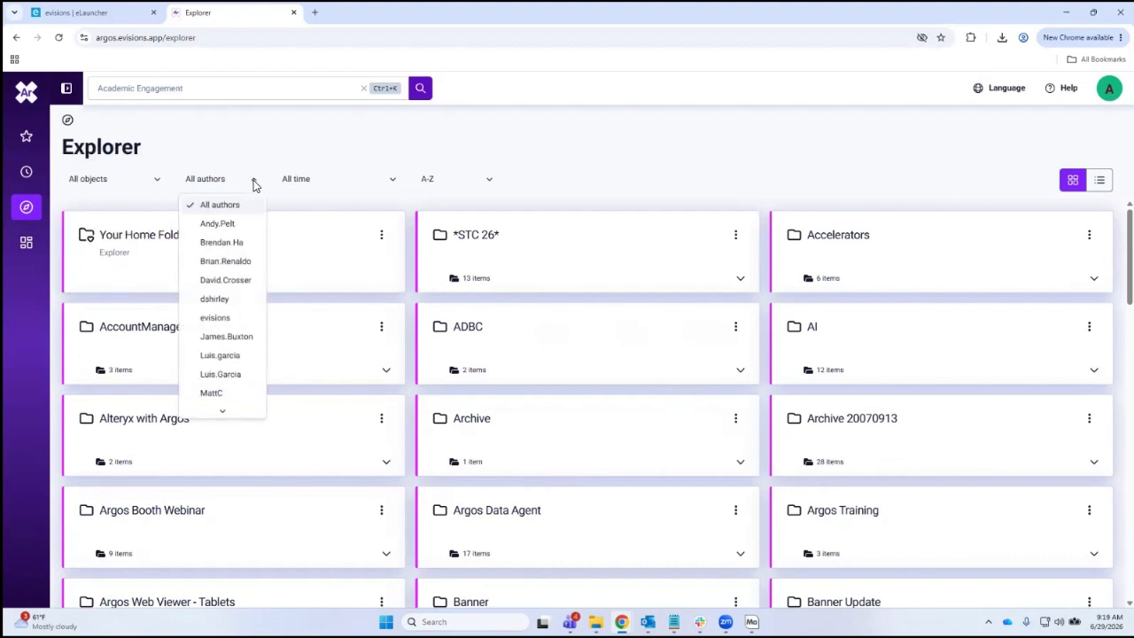
click(395, 182)
click(395, 181)
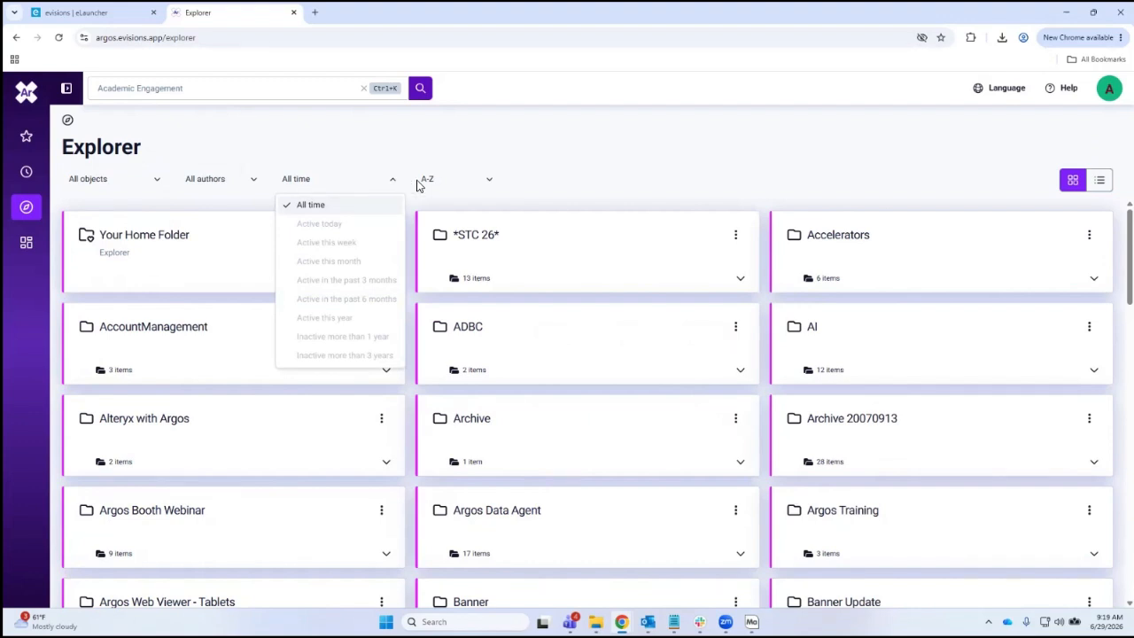
click(492, 183)
click(491, 182)
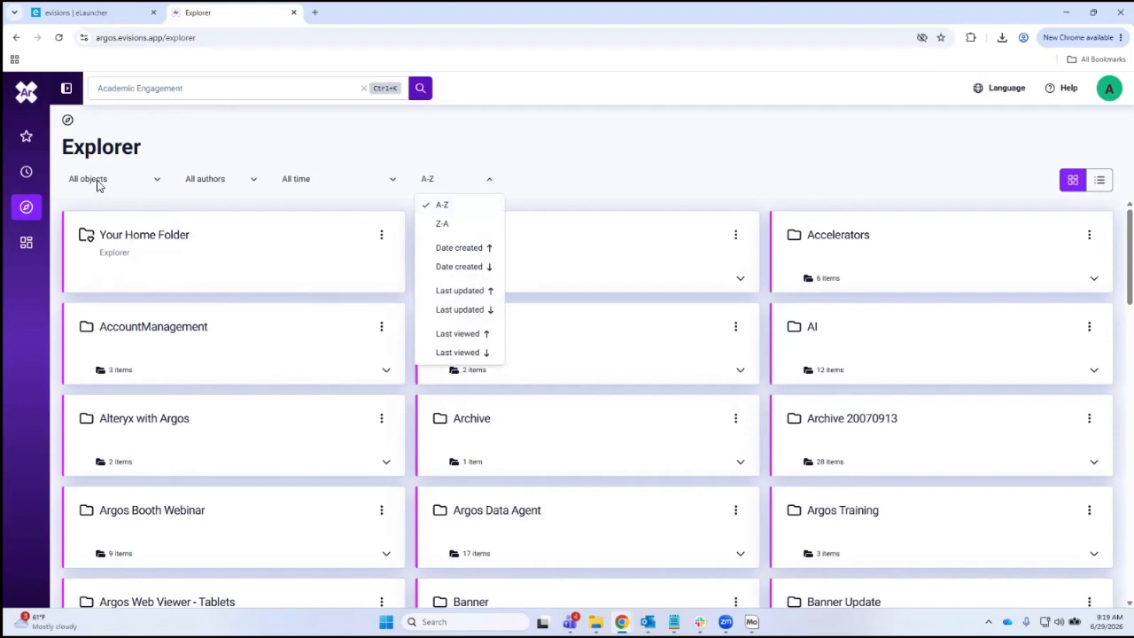
click(634, 175)
Browse into the CET folder, its Users subfolder and the first user's personal folder.
scroll(481, 476, down, 3)
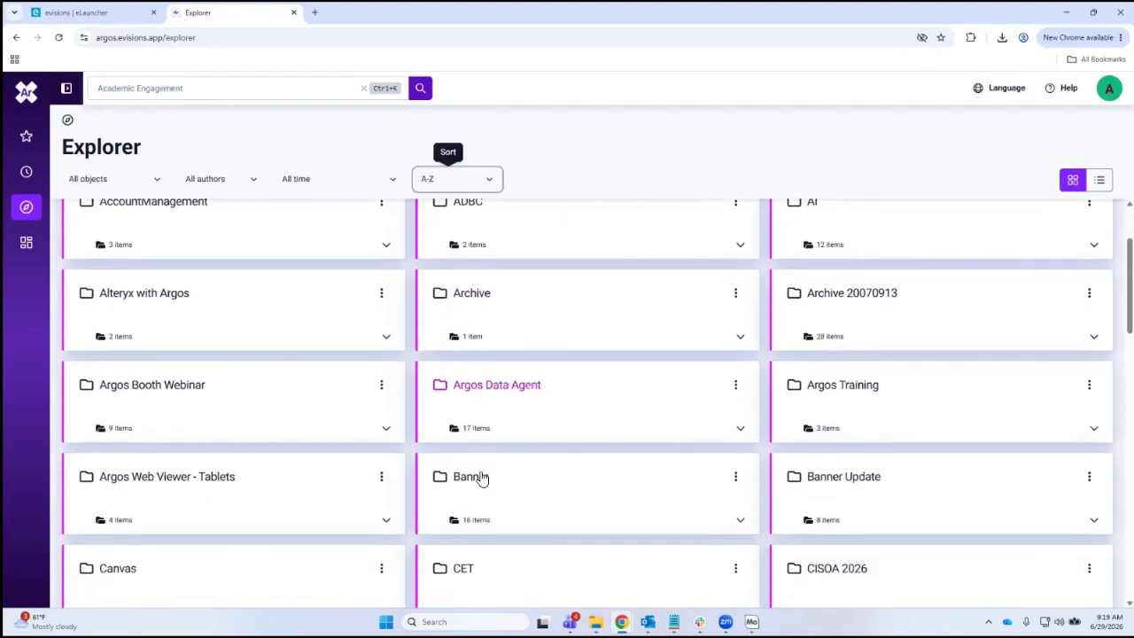
click(468, 474)
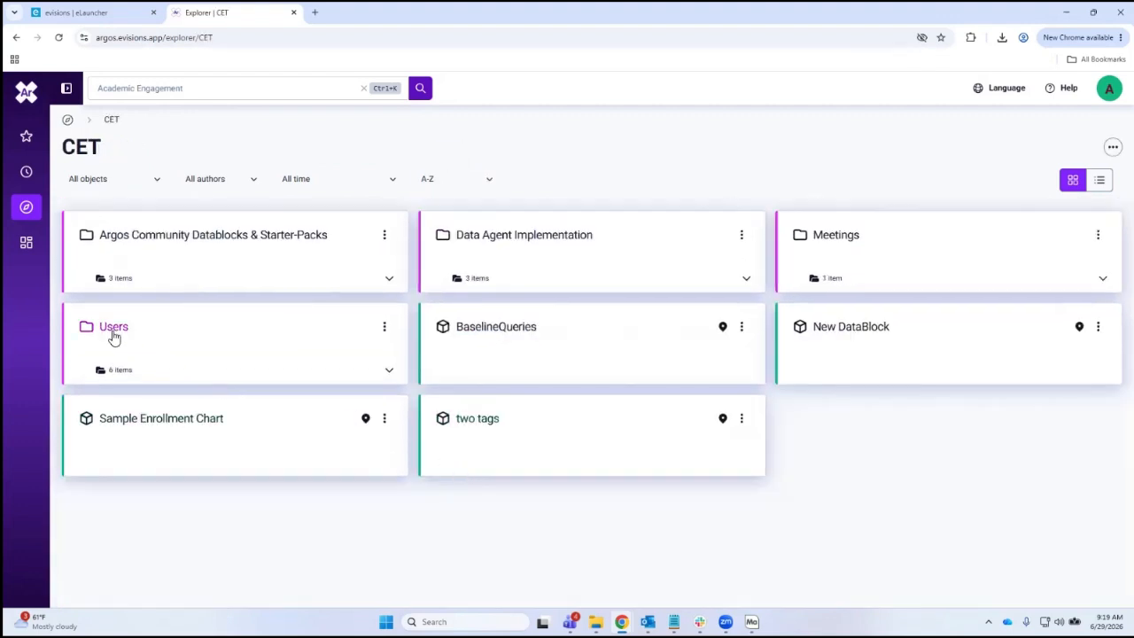
click(113, 337)
click(120, 241)
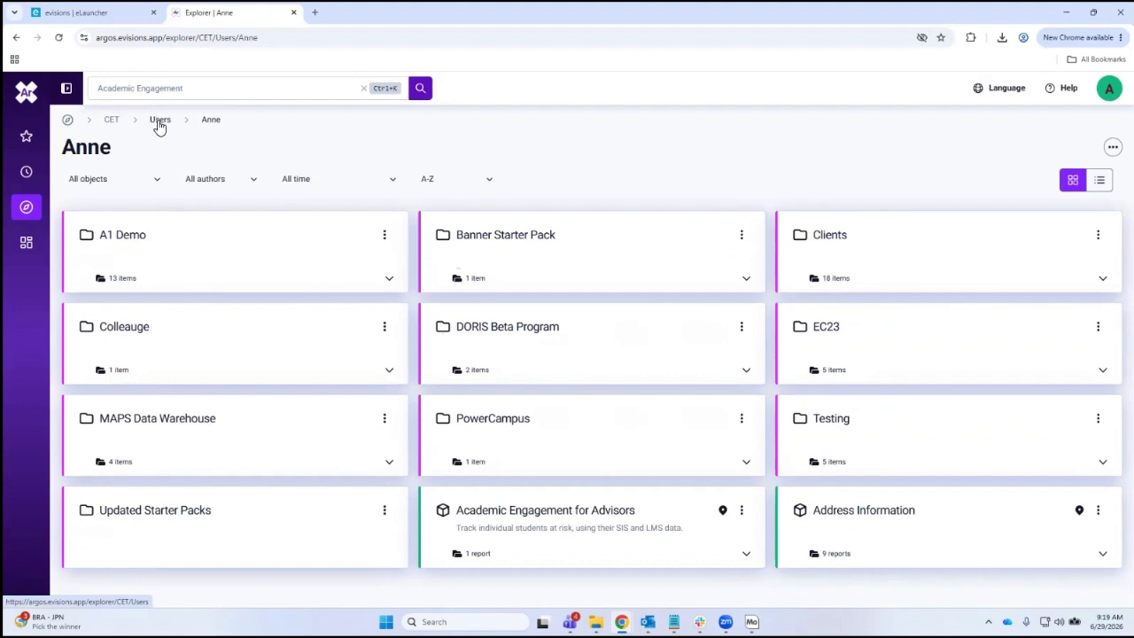
Search for "Academic Engagement" and open the matching folder under Schools > Cuesta College.
click(210, 91)
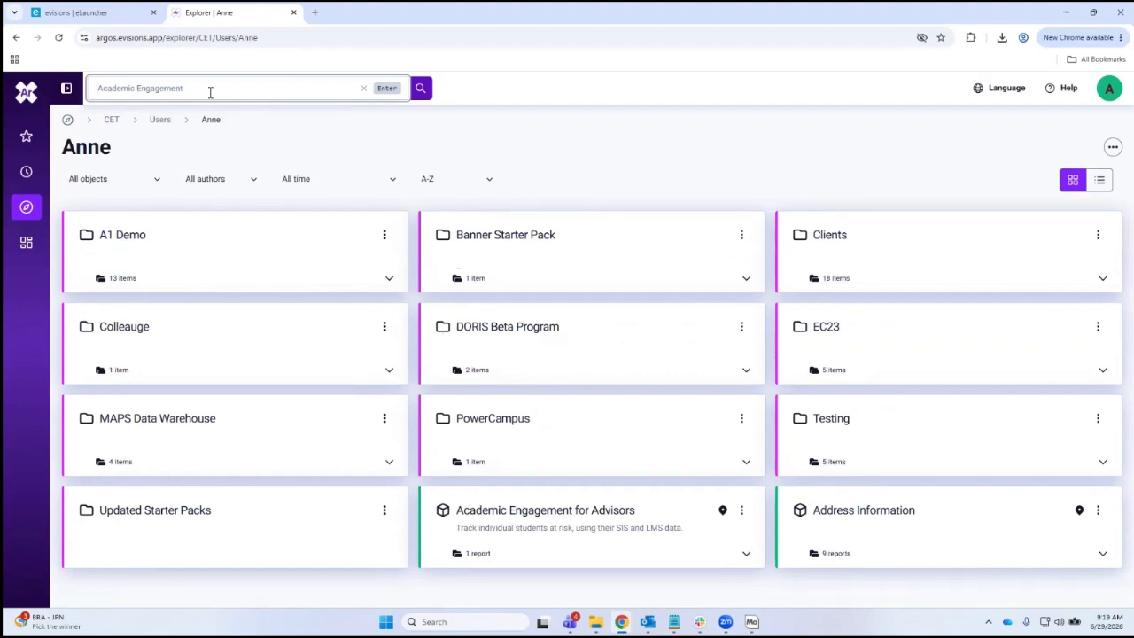
text(A)
key(Return)
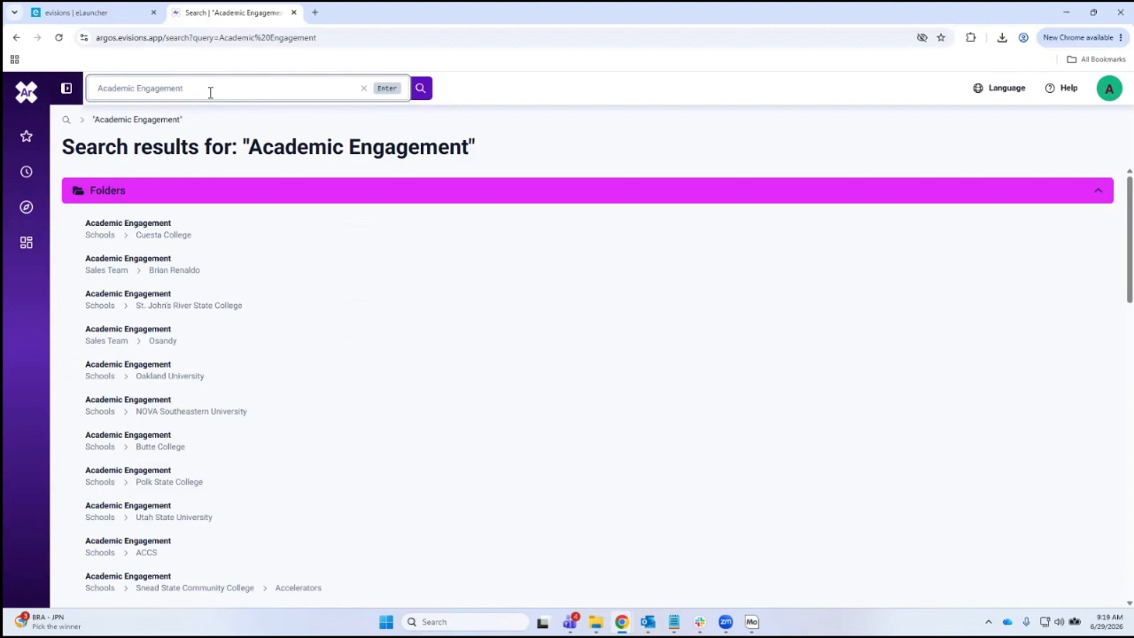
click(158, 229)
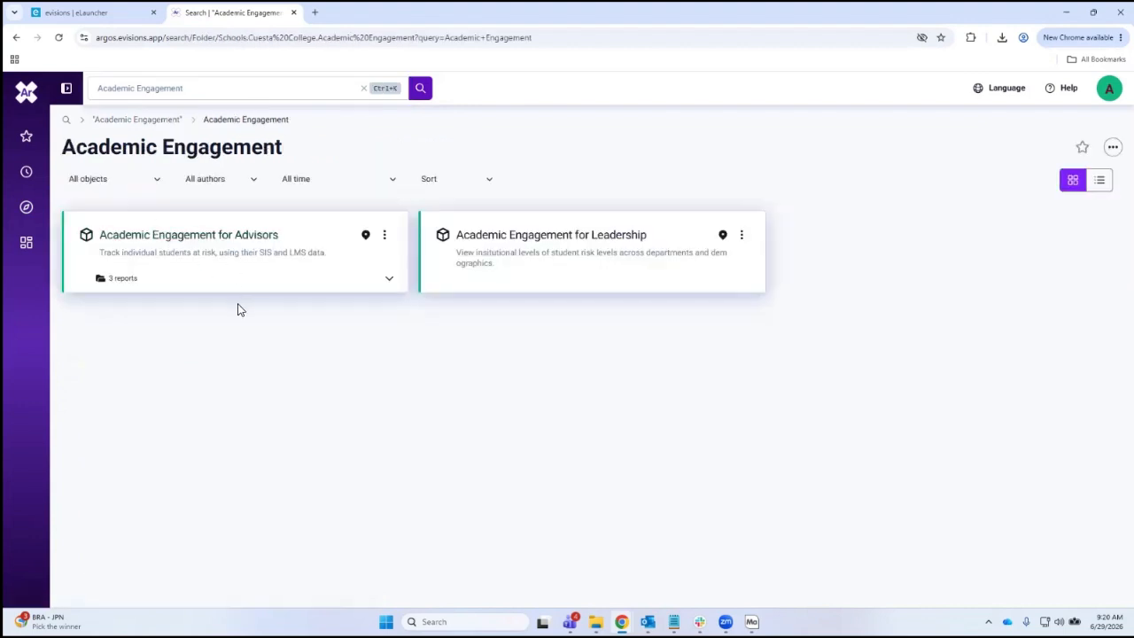
Open the AR Aging Dashboard from the expanded navigation and review its shortcut creation options without saving a shortcut.
click(66, 92)
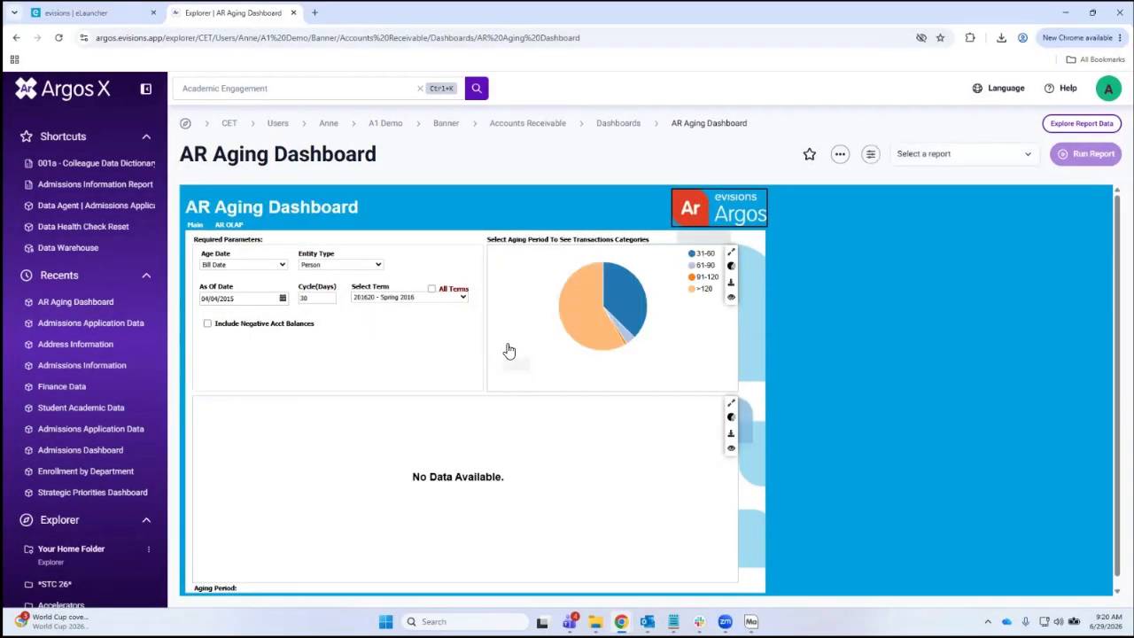
click(809, 156)
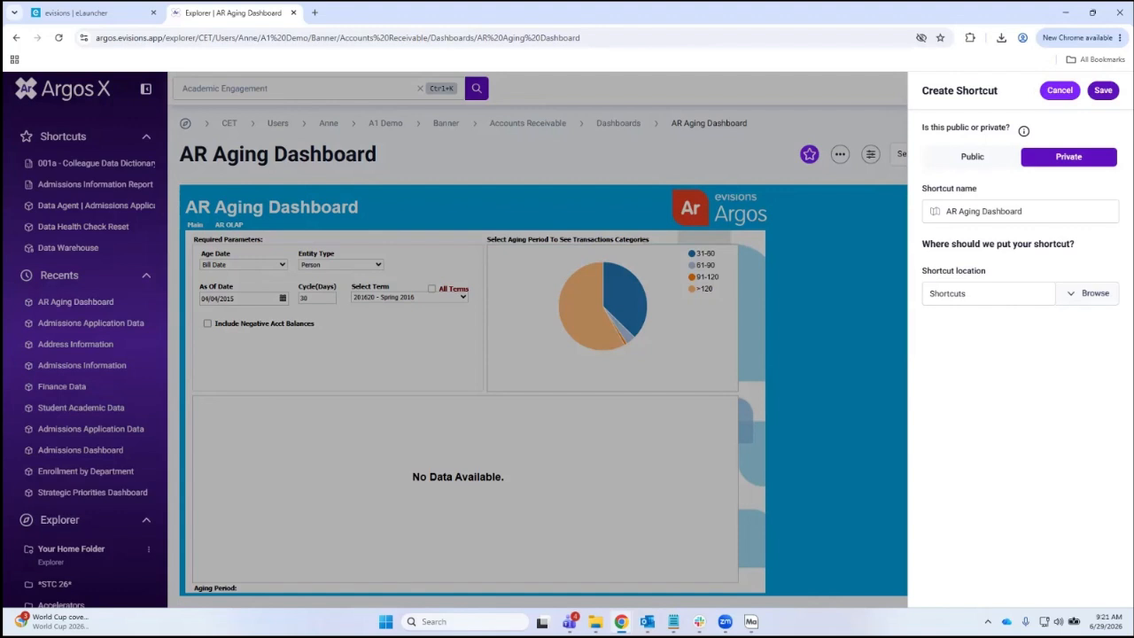
click(1059, 90)
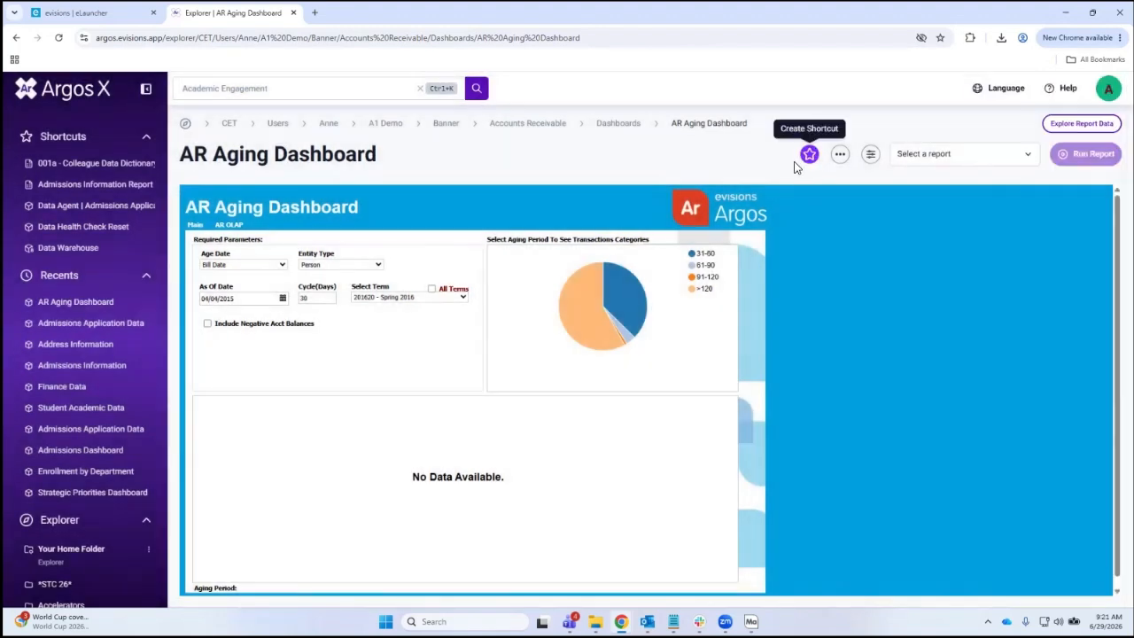
Examine the AR Aging Dashboard's DataBlock details, from name and description down to location and ID.
click(840, 154)
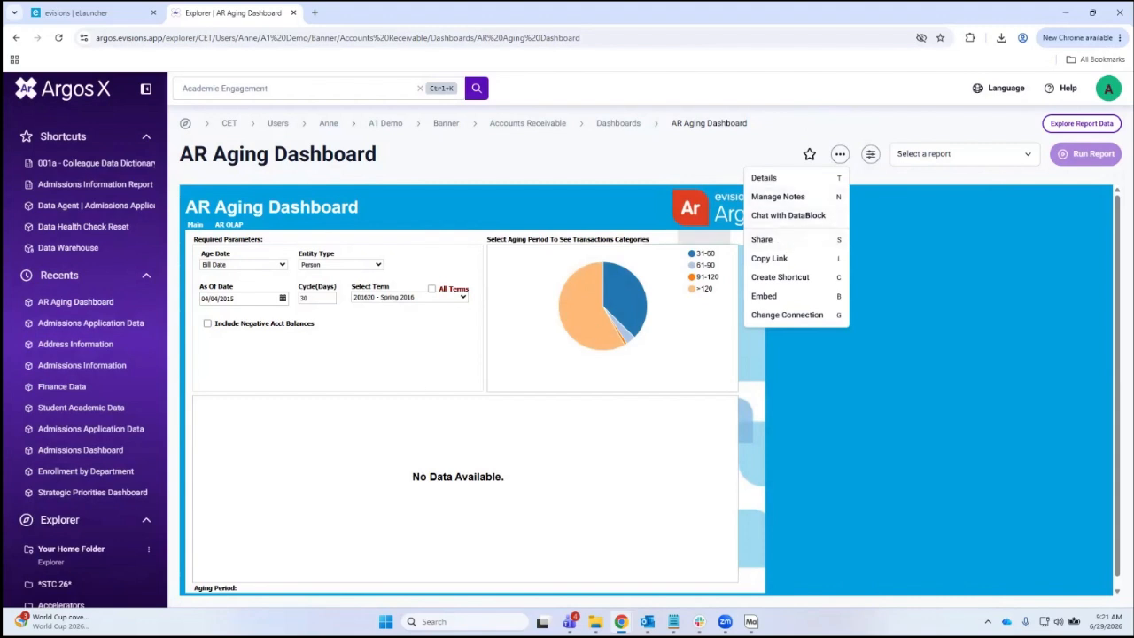
click(763, 178)
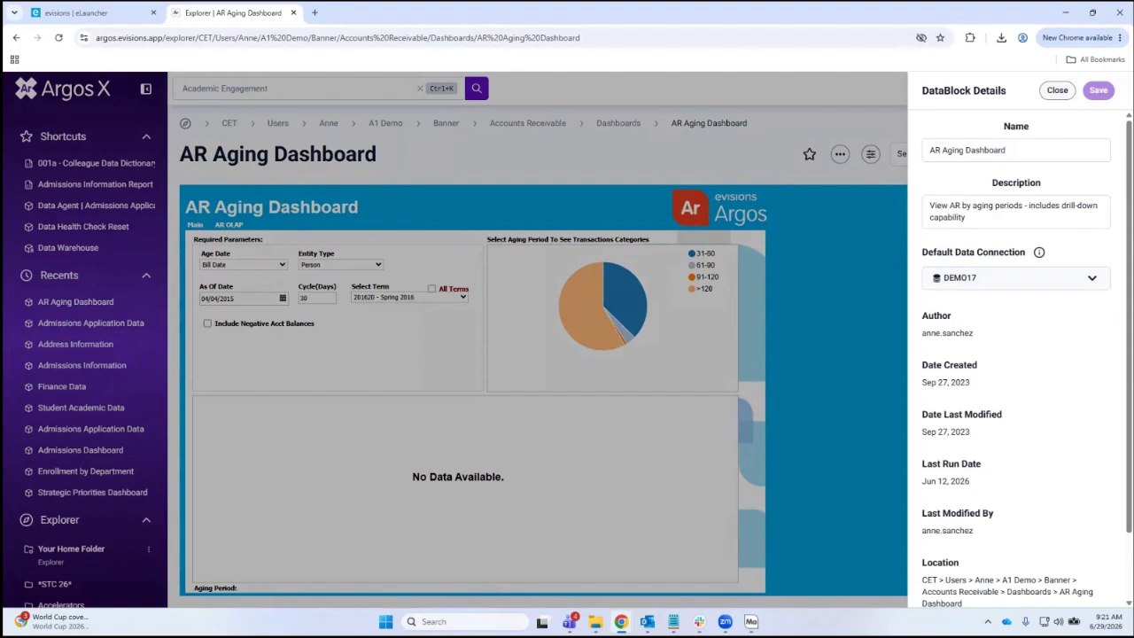
scroll(1016, 354, down, 1)
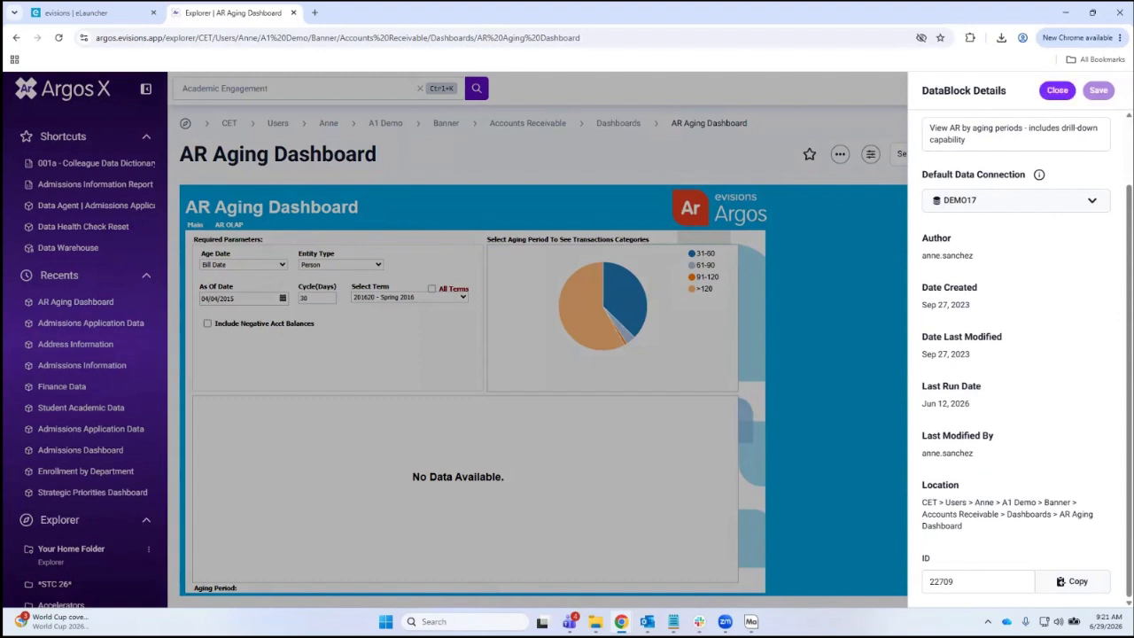
click(1057, 90)
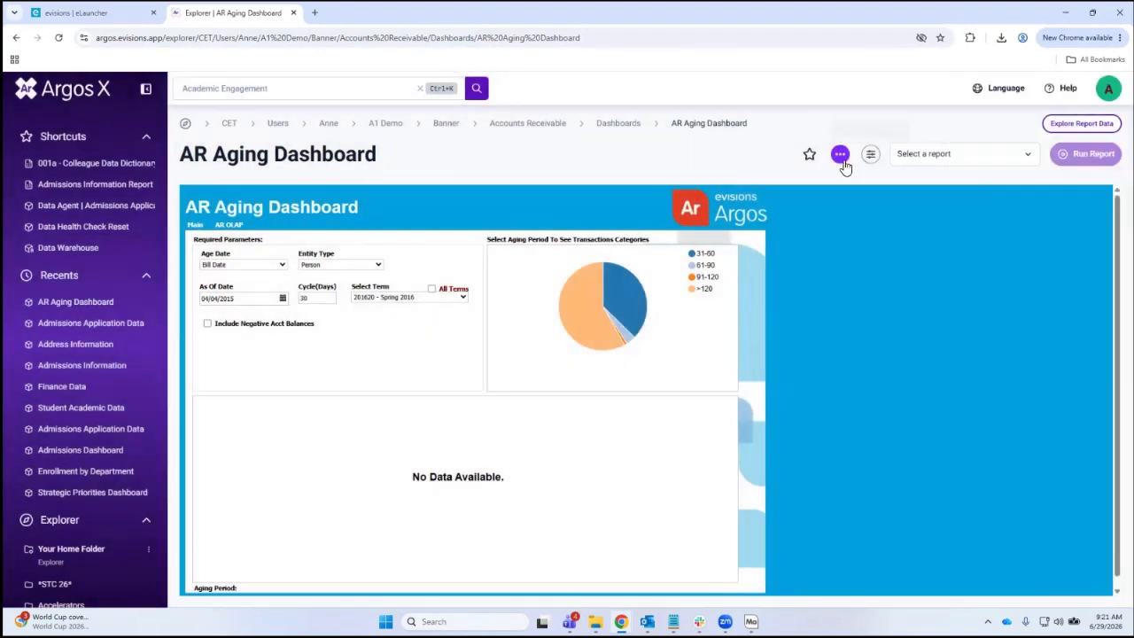
Check the notes management view of the AR Aging Dashboard and close it without adding a note.
click(840, 153)
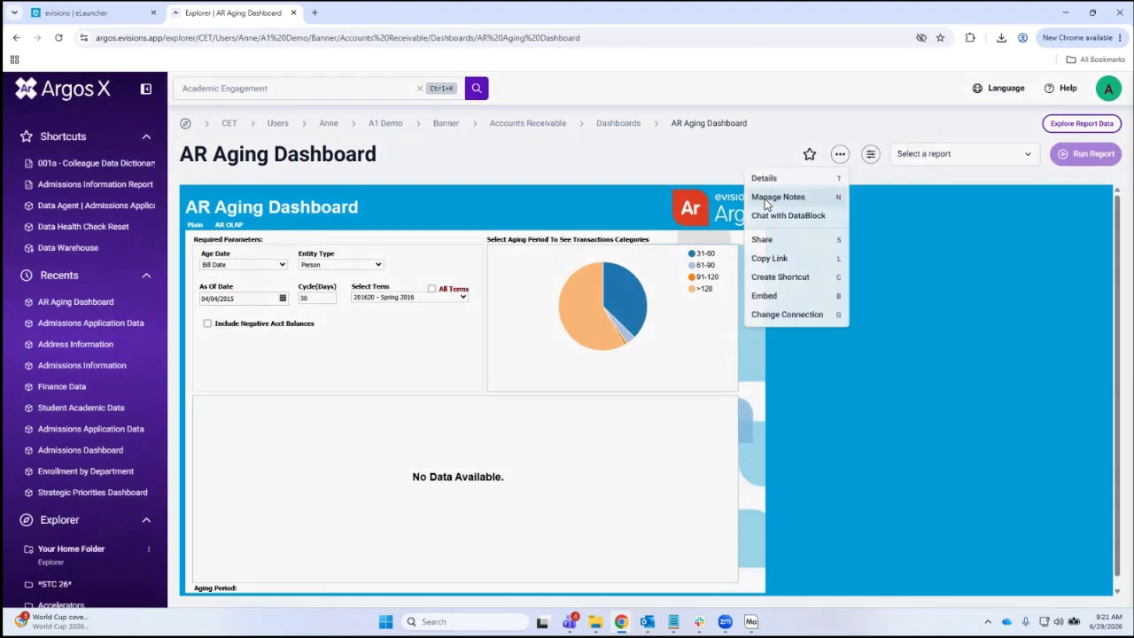
click(765, 197)
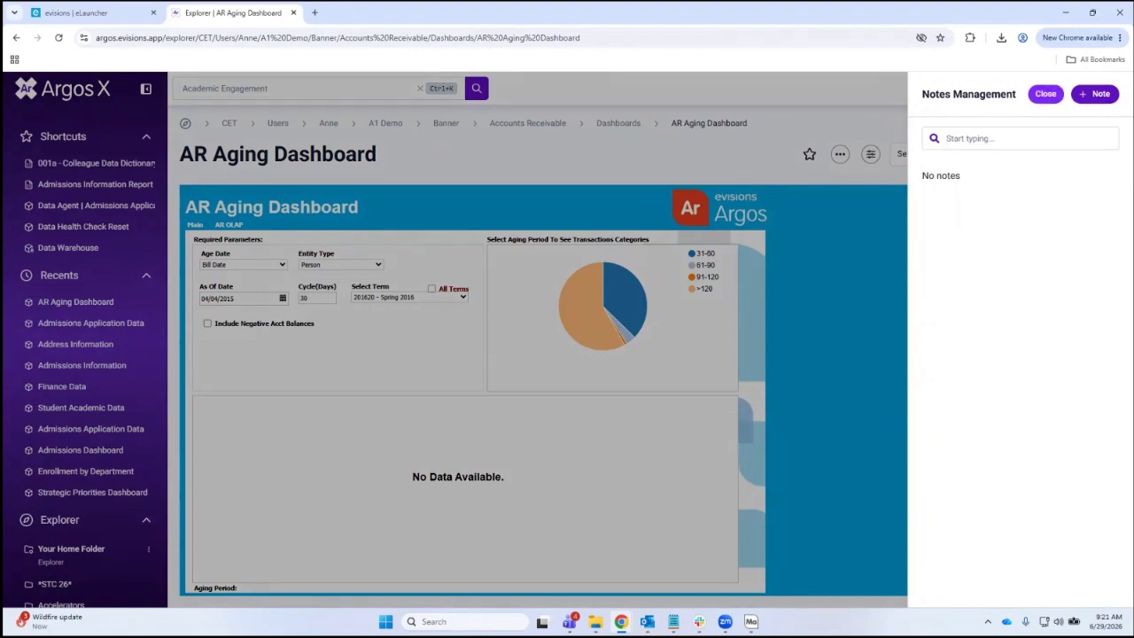
click(1046, 93)
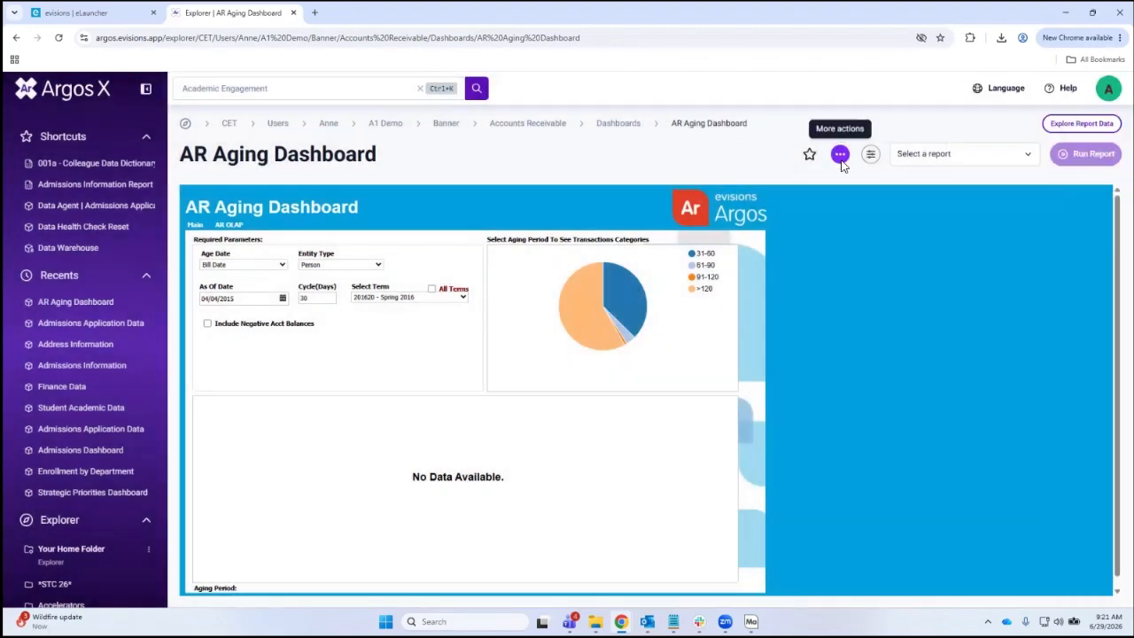
Review the email form for sharing the AR Aging Dashboard and cancel it without sending.
click(839, 153)
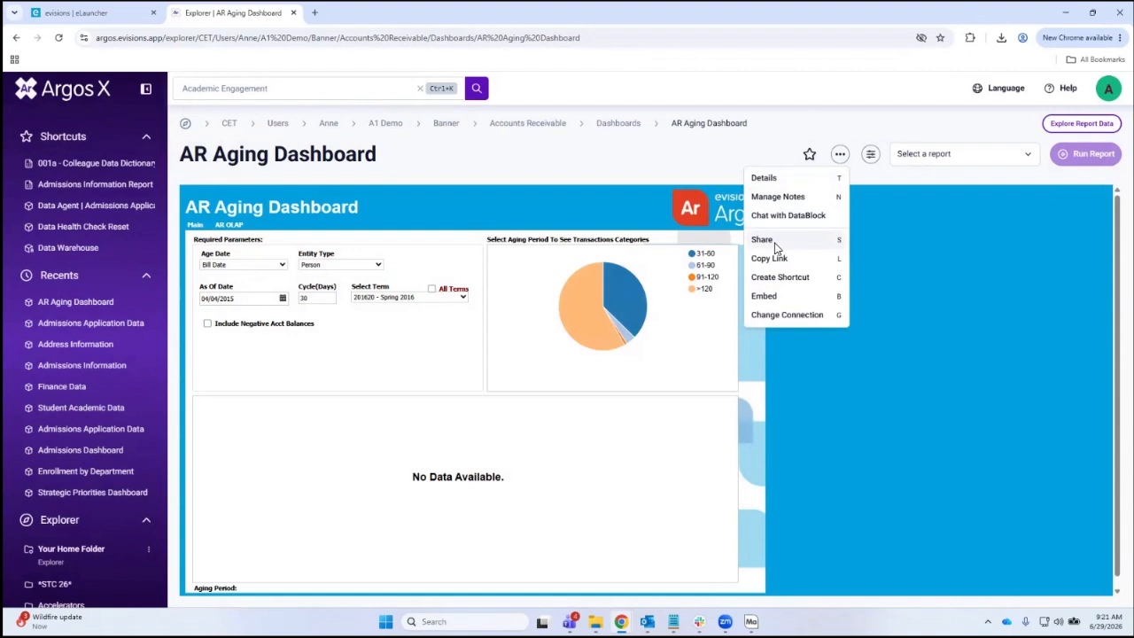
click(762, 240)
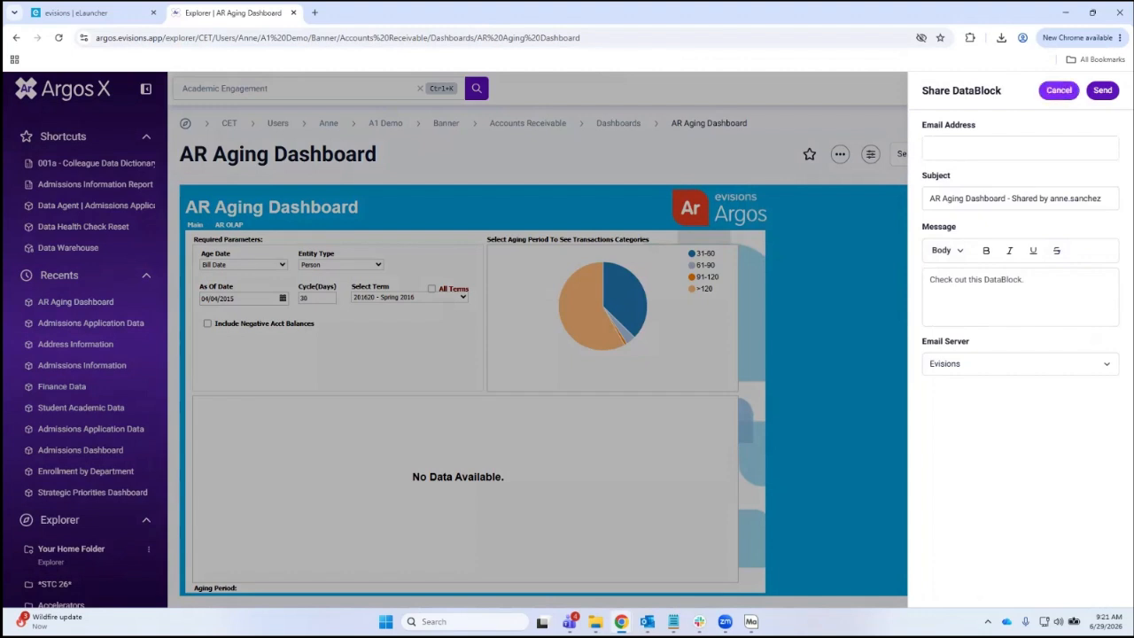
click(1059, 90)
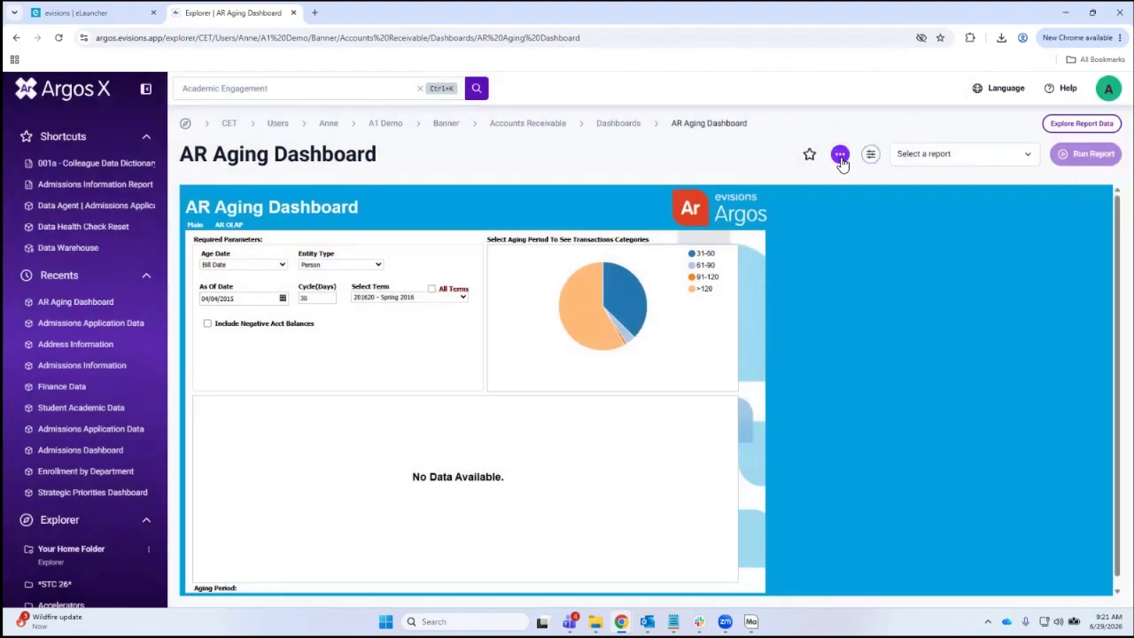
Copy the URL for embedding the AR Aging Dashboard, with none of the hide options enabled.
click(840, 156)
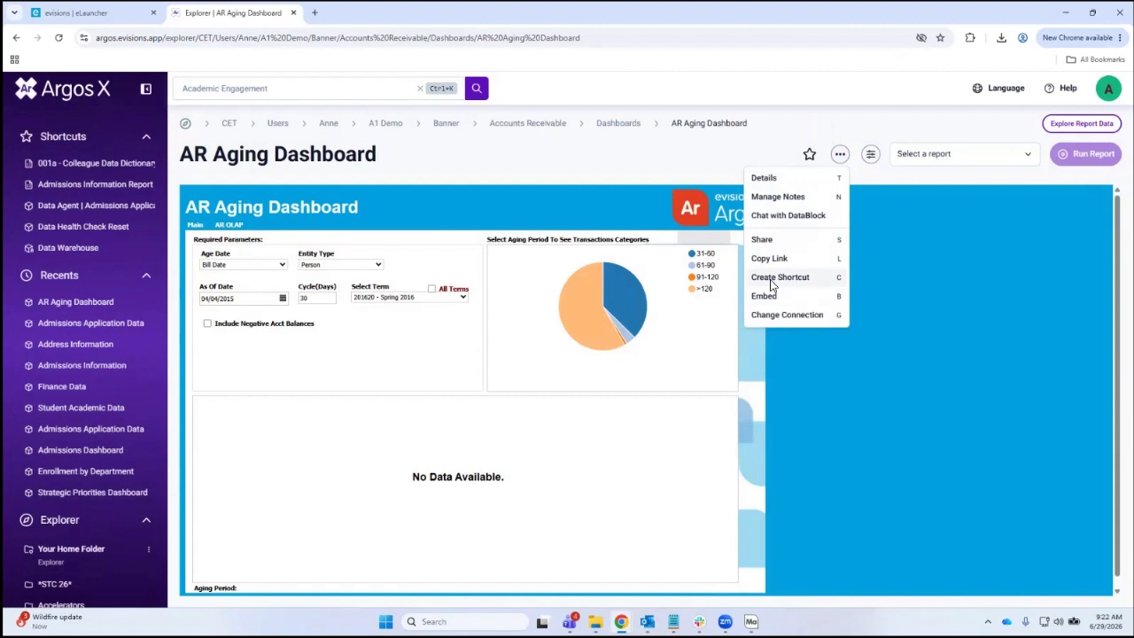
click(764, 295)
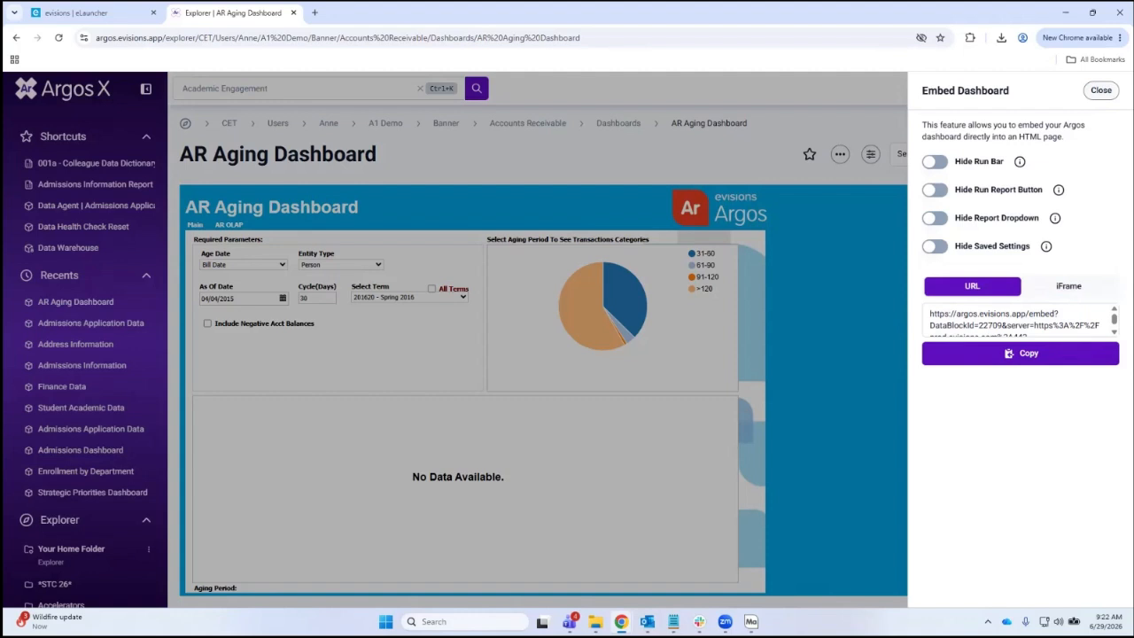
click(1019, 353)
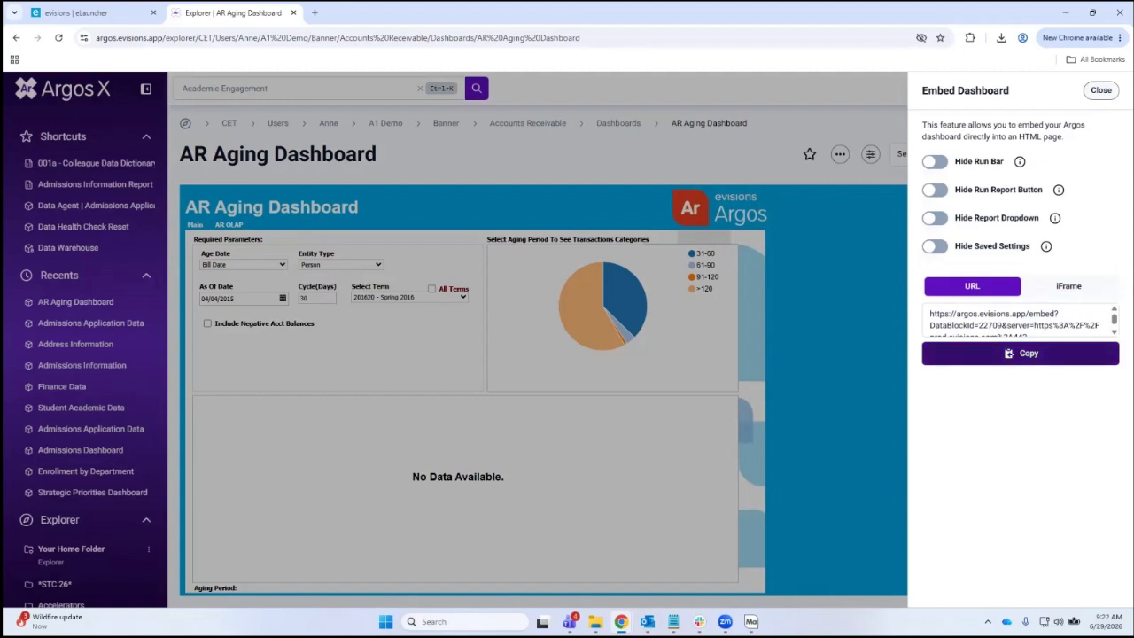
Preview the embedded dashboard from the copied URL in a new browser tab, and close the preview and the embed options.
click(314, 13)
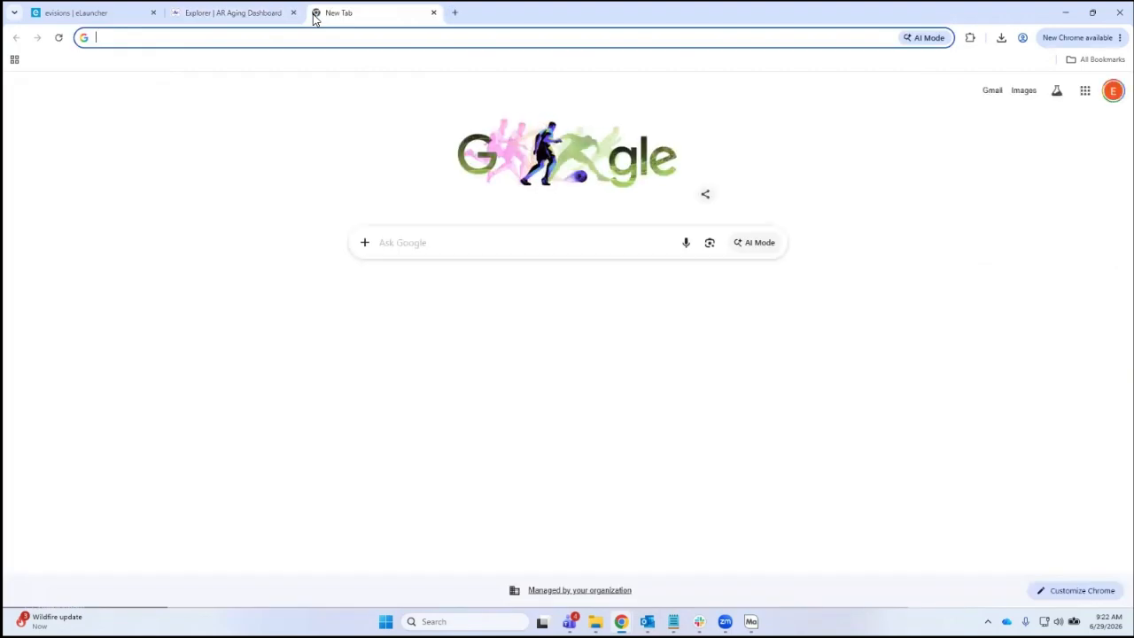
key(ctrl+v)
key(Return)
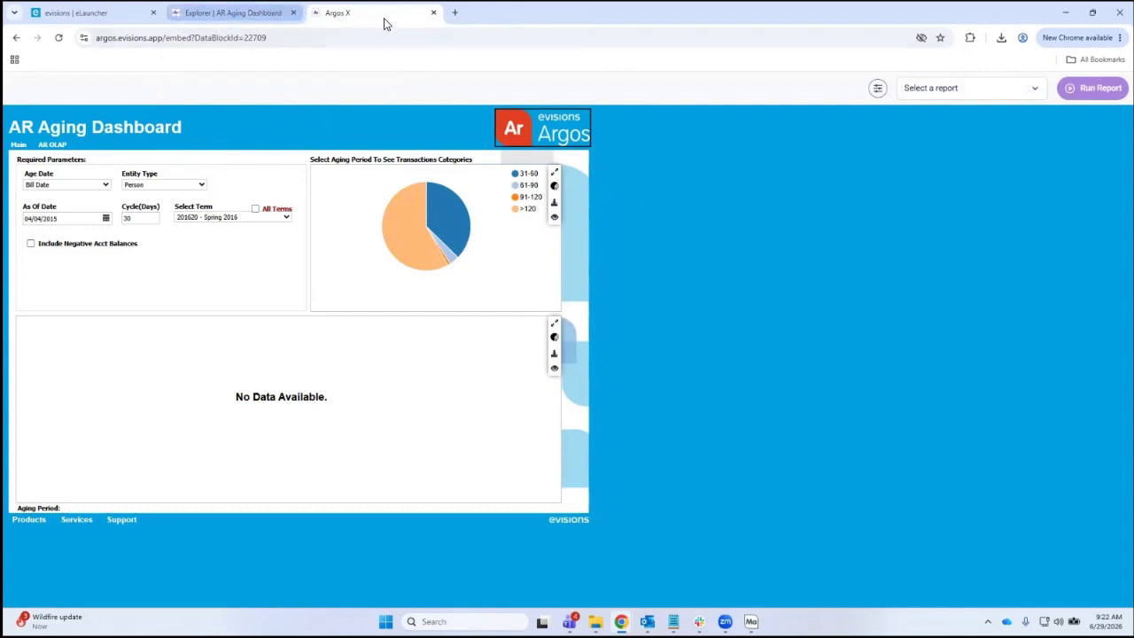
click(433, 13)
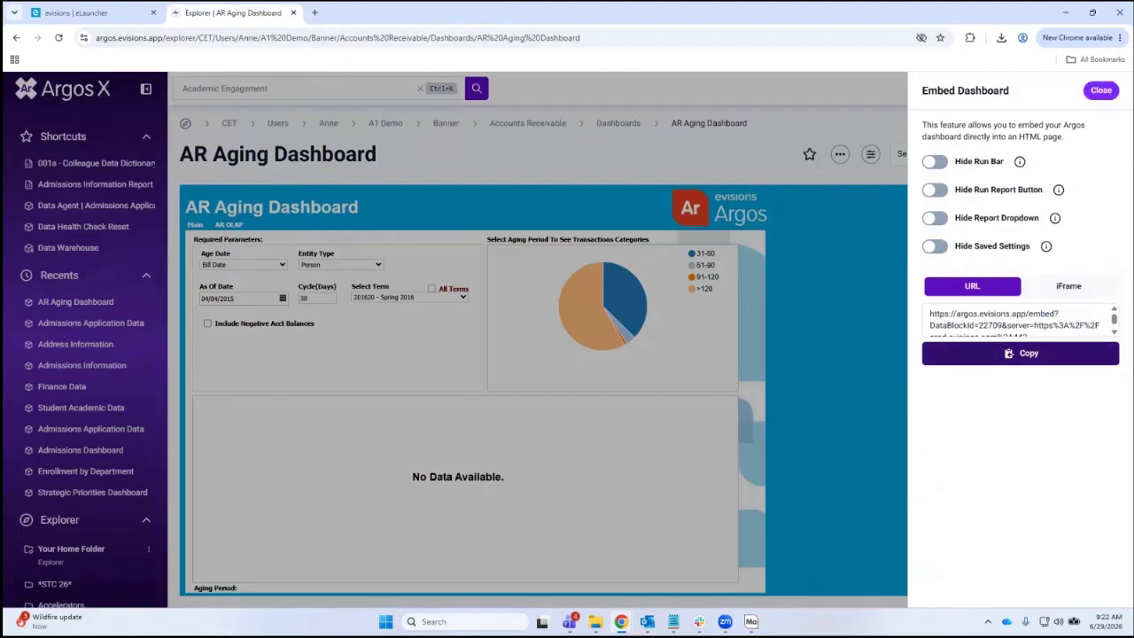
click(1101, 89)
Open the settings for changing the AR Aging Dashboard's data connection.
click(840, 153)
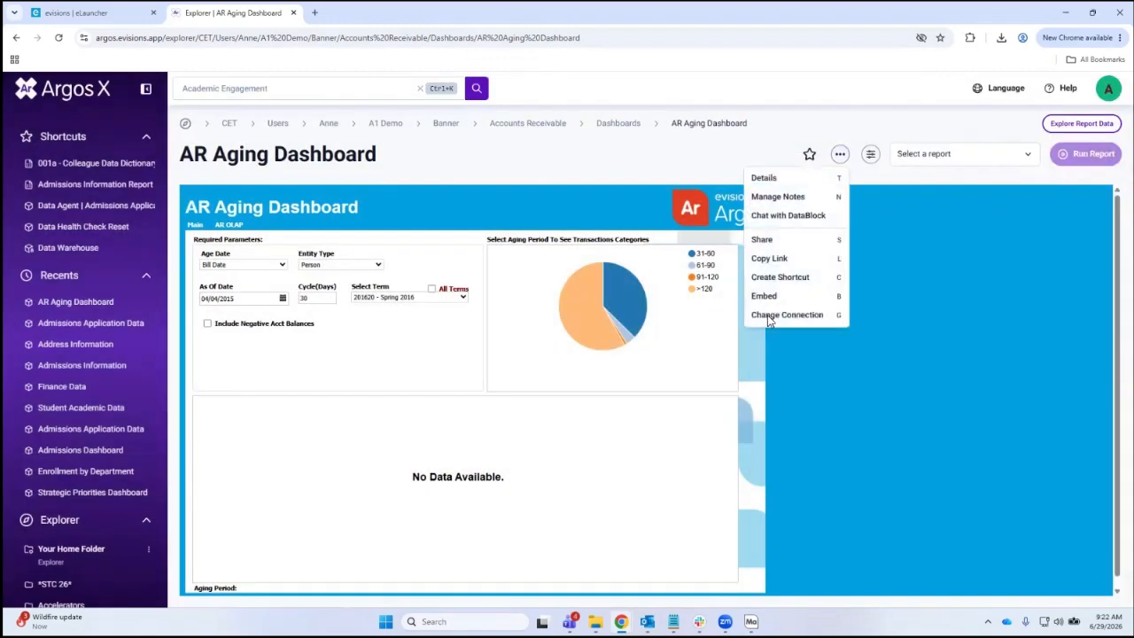
click(784, 313)
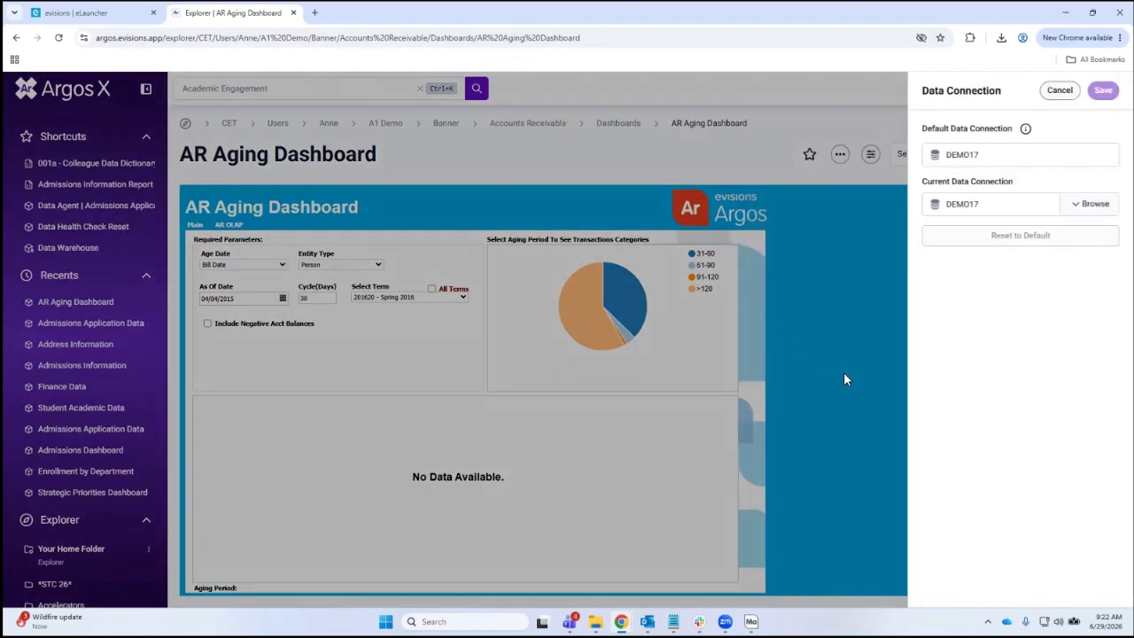